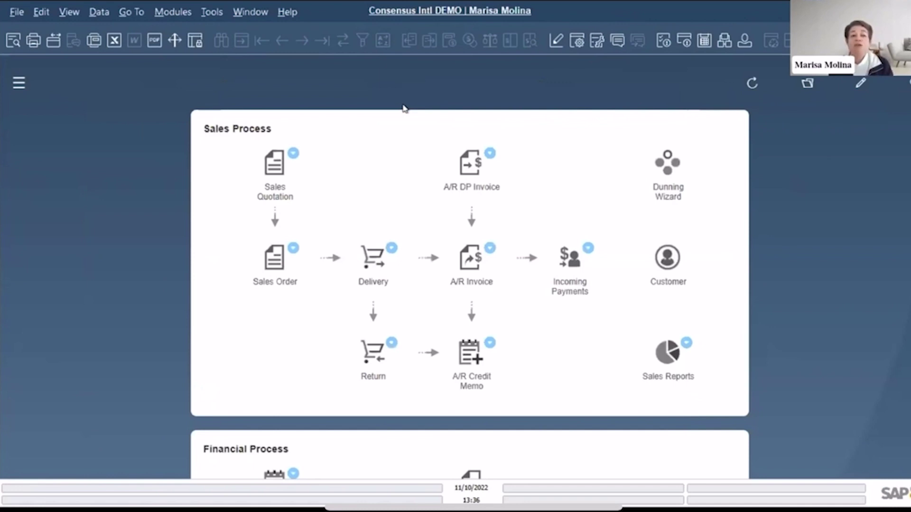
# Step: Expand Sales - A/R in the Modules panel and widen it to show Document Generation Wizard
pyautogui.click(17, 81)
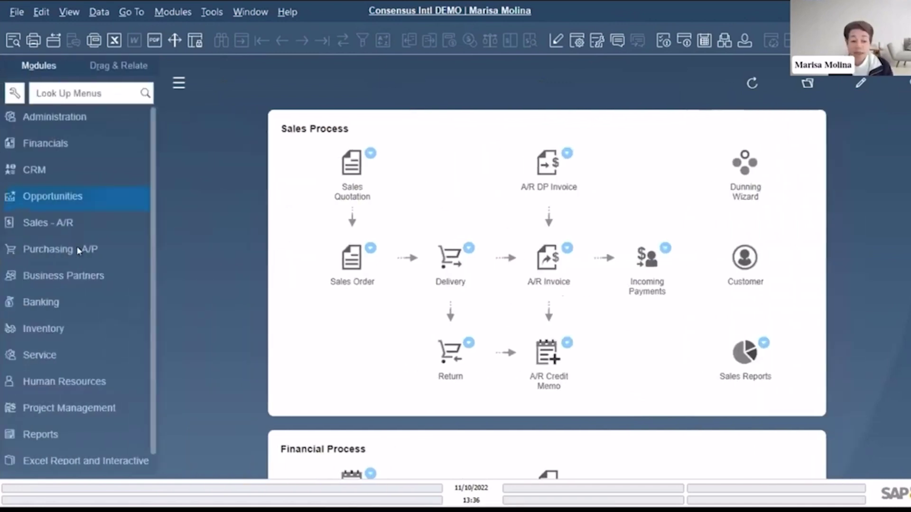
pyautogui.click(69, 222)
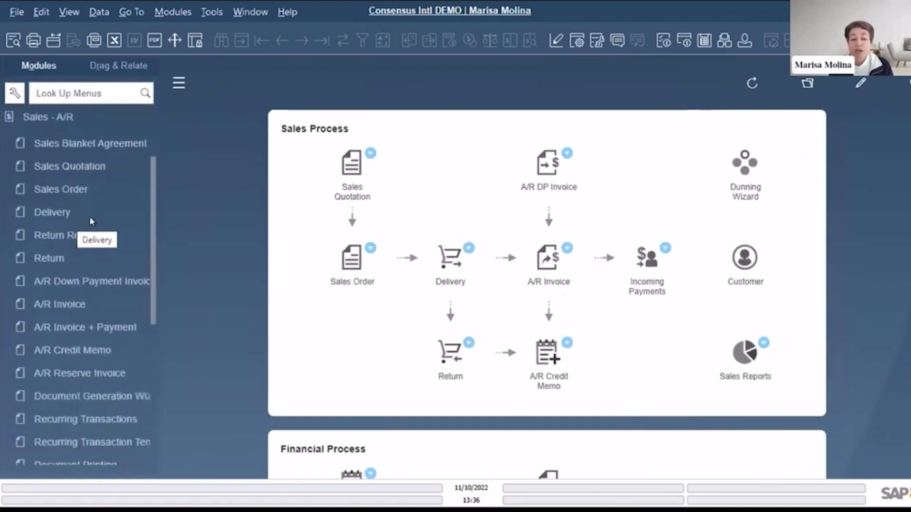
pyautogui.moveTo(150, 226); pyautogui.dragTo(154, 270)
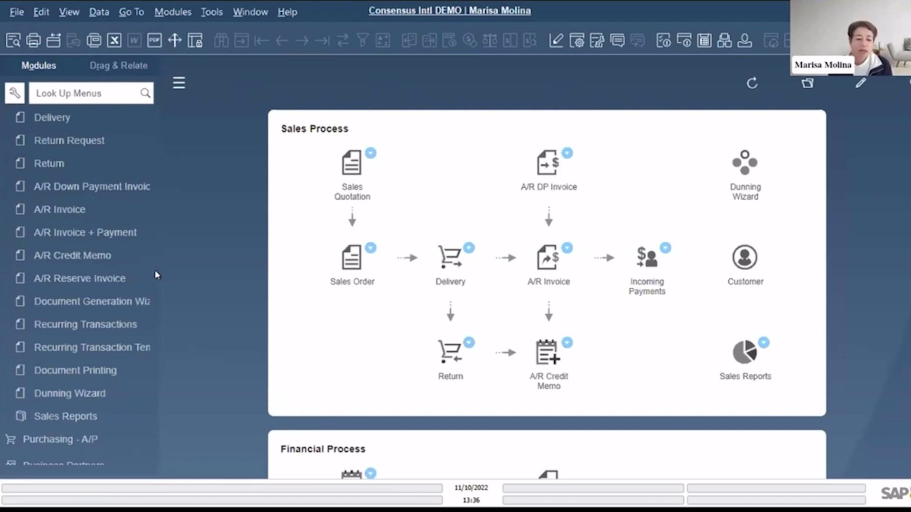
pyautogui.doubleClick(155, 298)
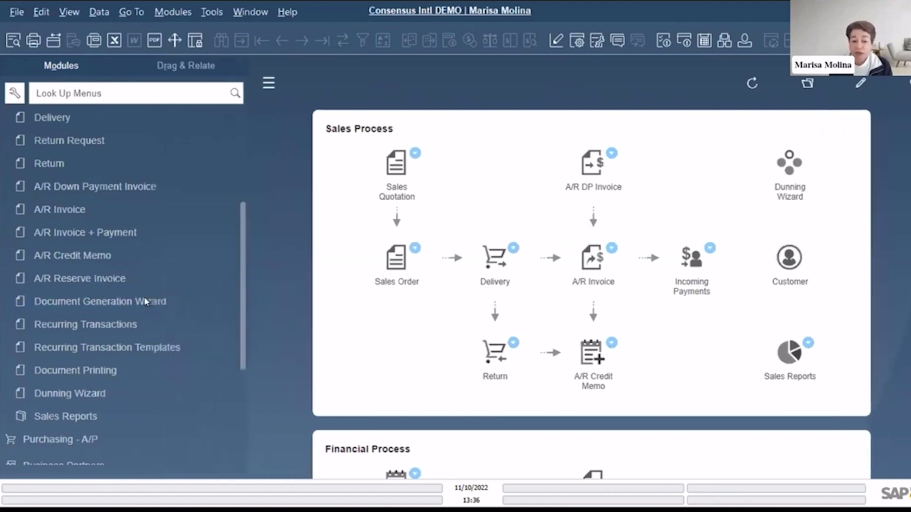
# Step: Open the Document Generation Wizard and go past the intro with the existing Invoicing parameter set
pyautogui.click(146, 302)
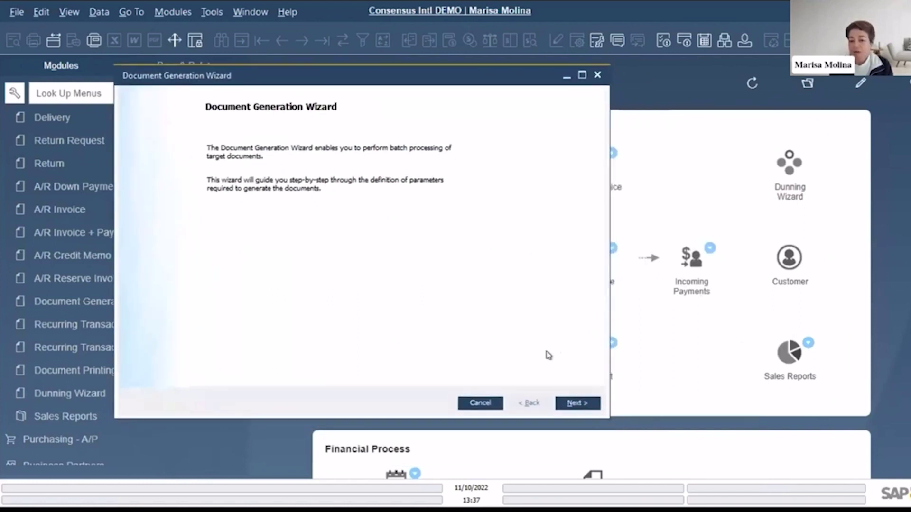
pyautogui.click(575, 405)
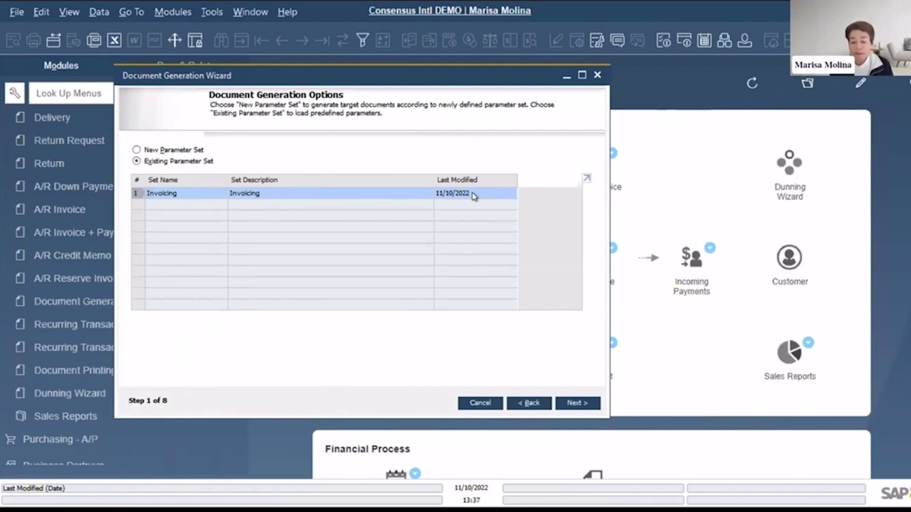
pyautogui.click(571, 403)
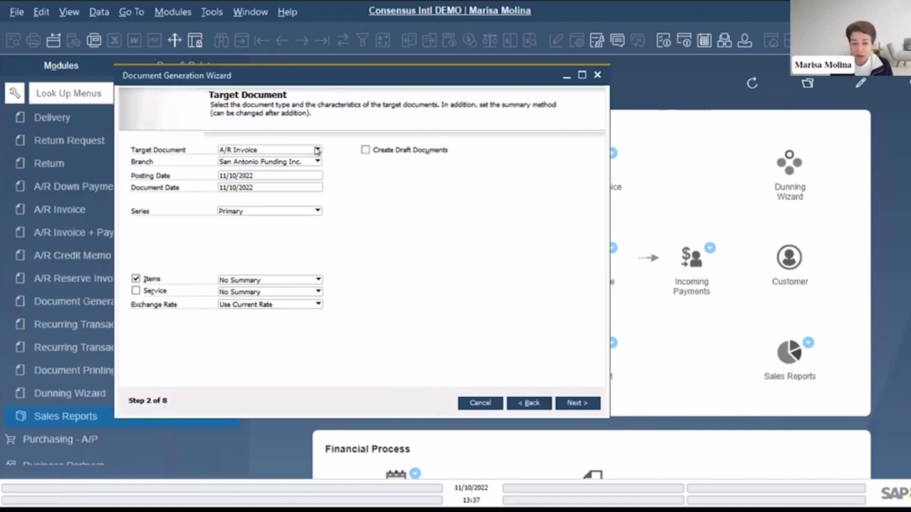
# Step: Keep A/R Invoice as target document, Posting Date checked and Primary series, then continue to Base Documents
pyautogui.click(317, 150)
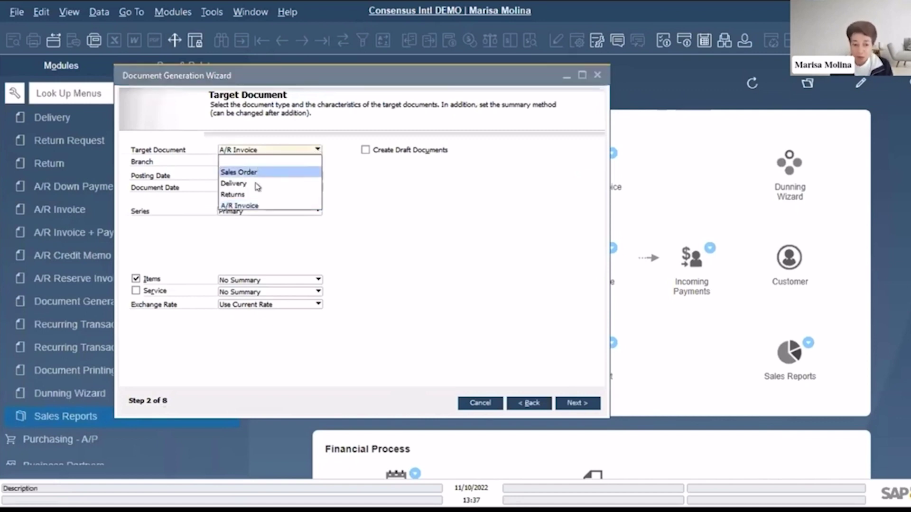
pyautogui.click(287, 151)
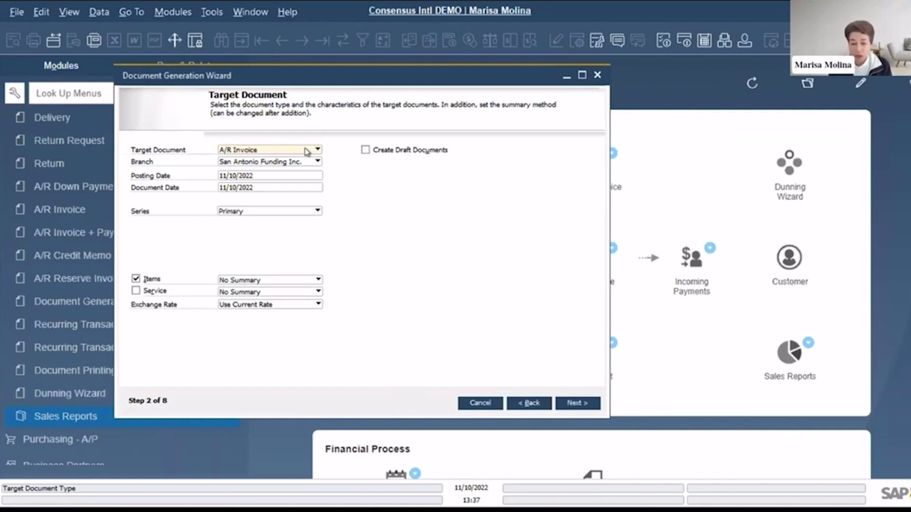
pyautogui.click(254, 174)
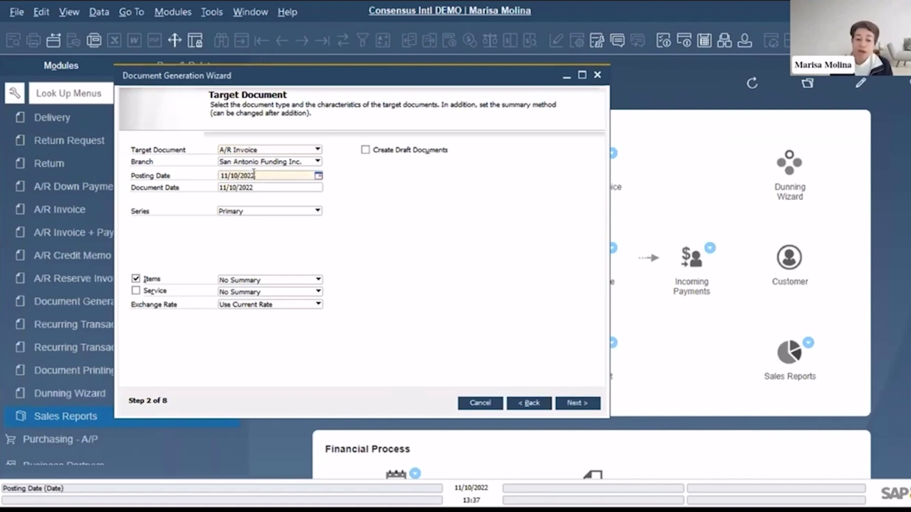
pyautogui.click(269, 211)
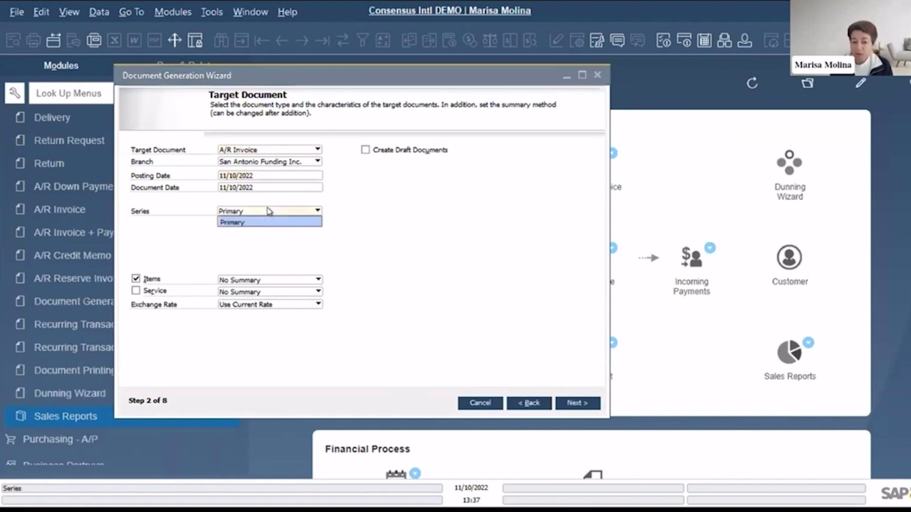
pyautogui.click(269, 211)
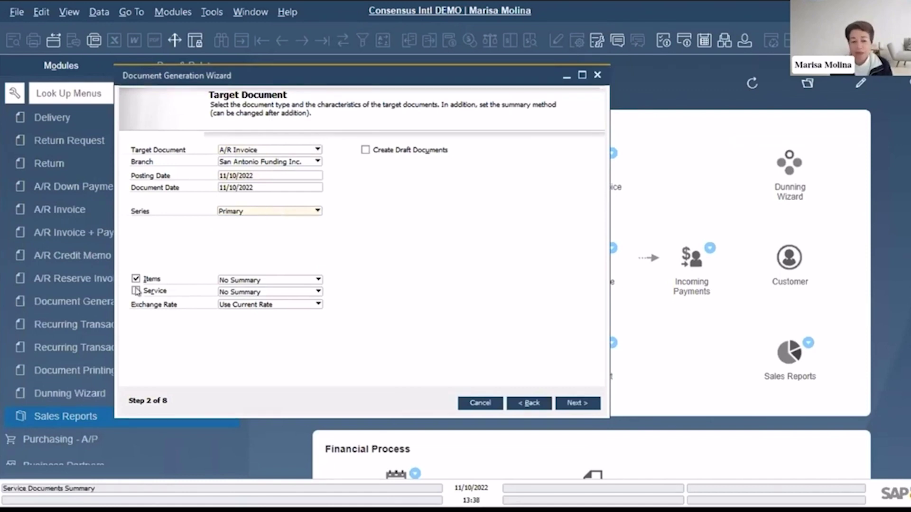
pyautogui.click(581, 403)
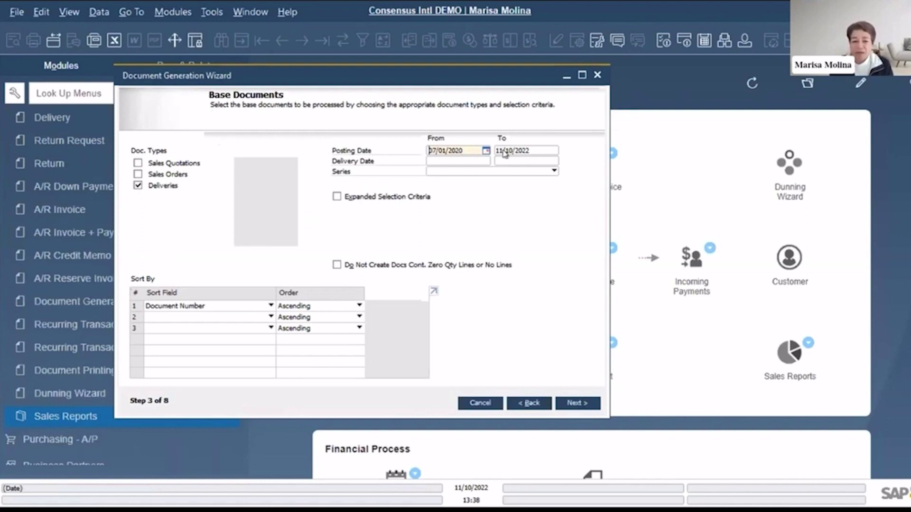
# Step: Fill both delivery date fields with 11/10/2022
pyautogui.press('End')
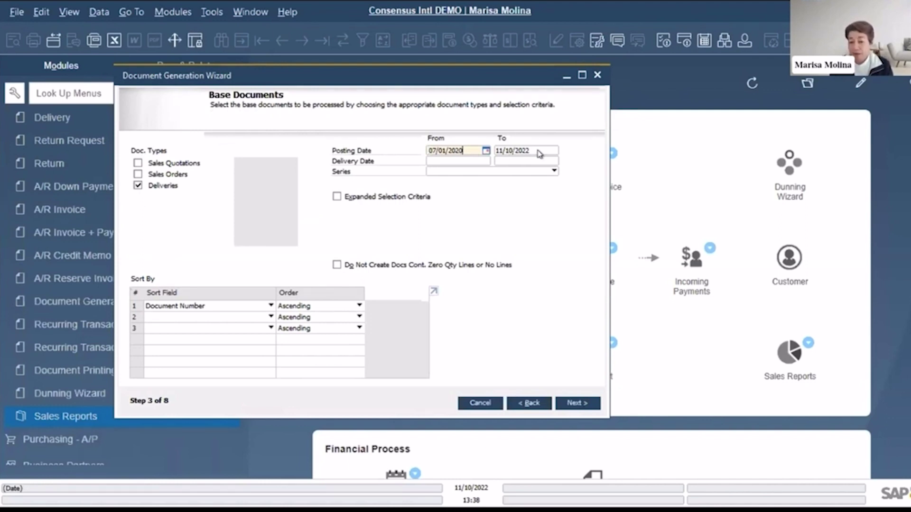
pyautogui.press('Tab')
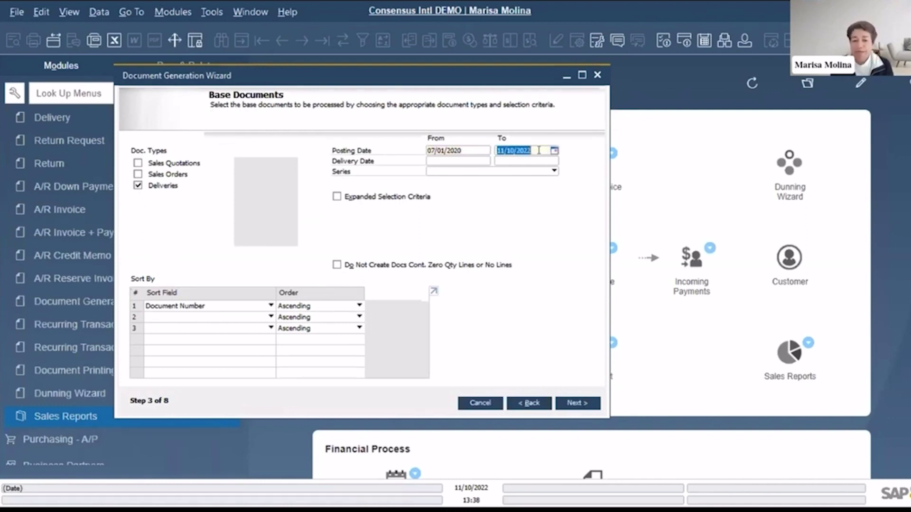
pyautogui.click(450, 161)
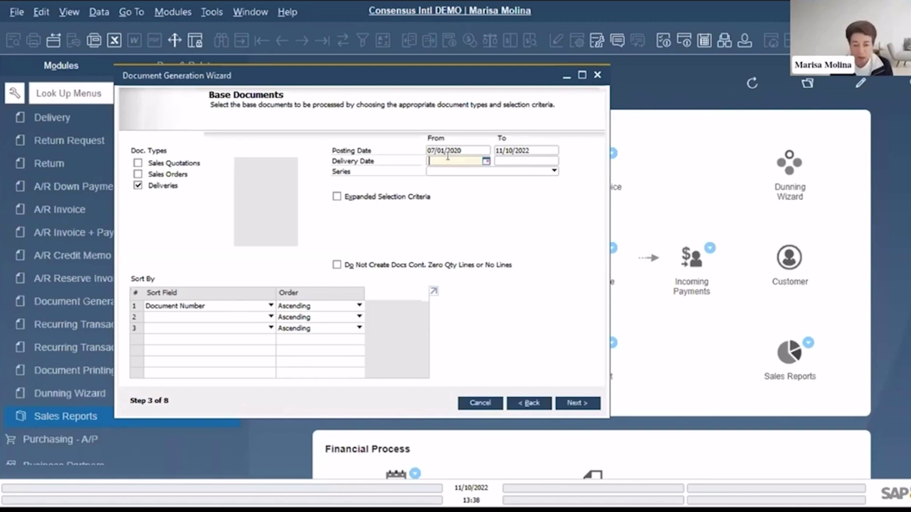
pyautogui.write('t')
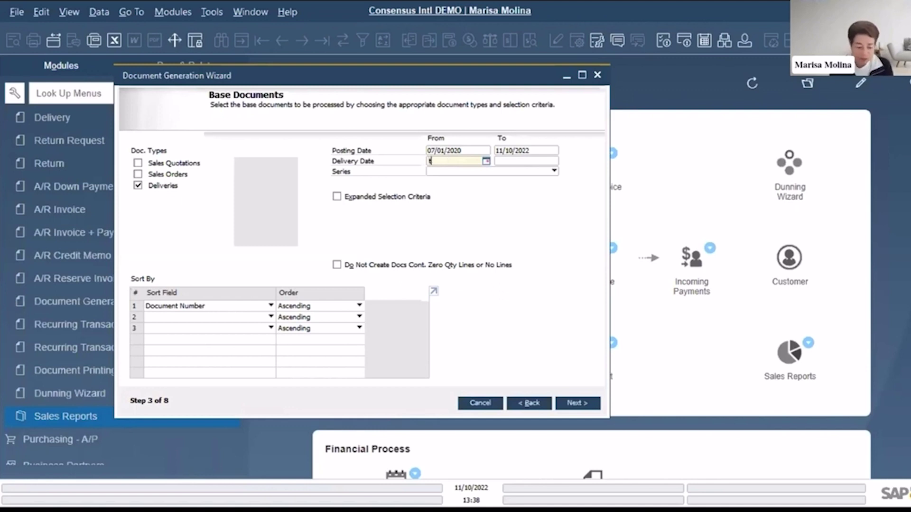
pyautogui.press('Tab')
pyautogui.write('t')
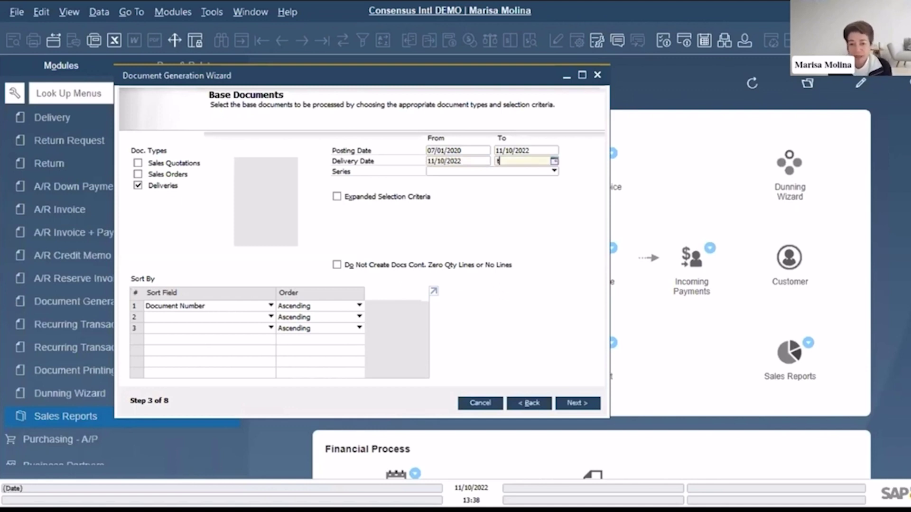
pyautogui.press('Tab')
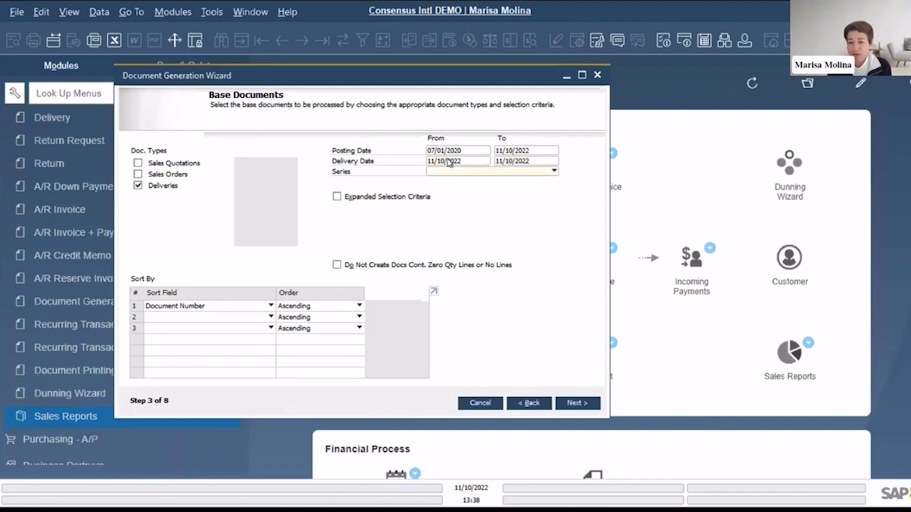
# Step: Change the start delivery date to 11/01/2022, giving the range 11/01/2022–11/10/2022
pyautogui.click(449, 162)
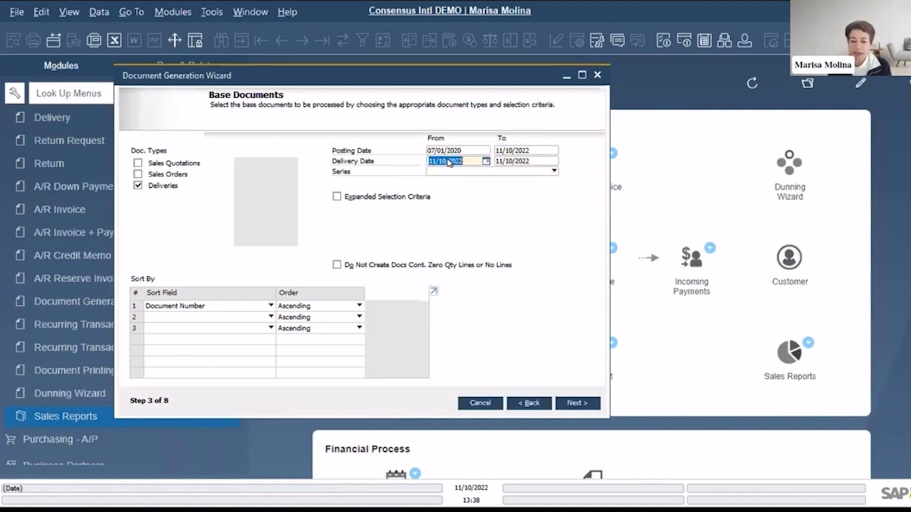
pyautogui.press('Tab')
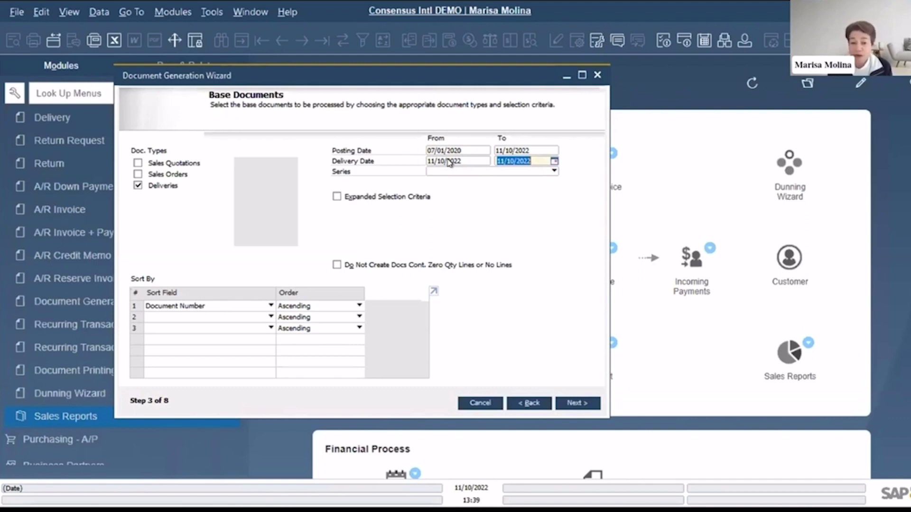
pyautogui.click(449, 162)
pyautogui.write('1')
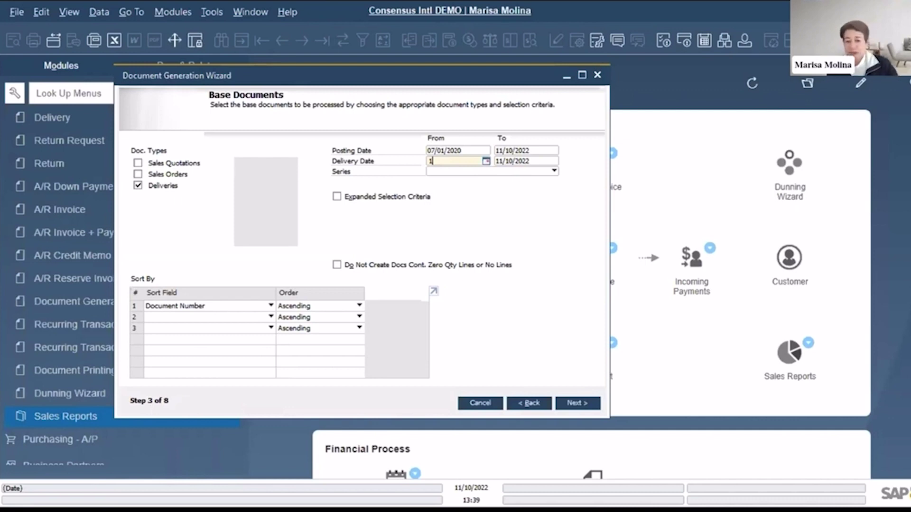
pyautogui.write('101')
pyautogui.press('Tab')
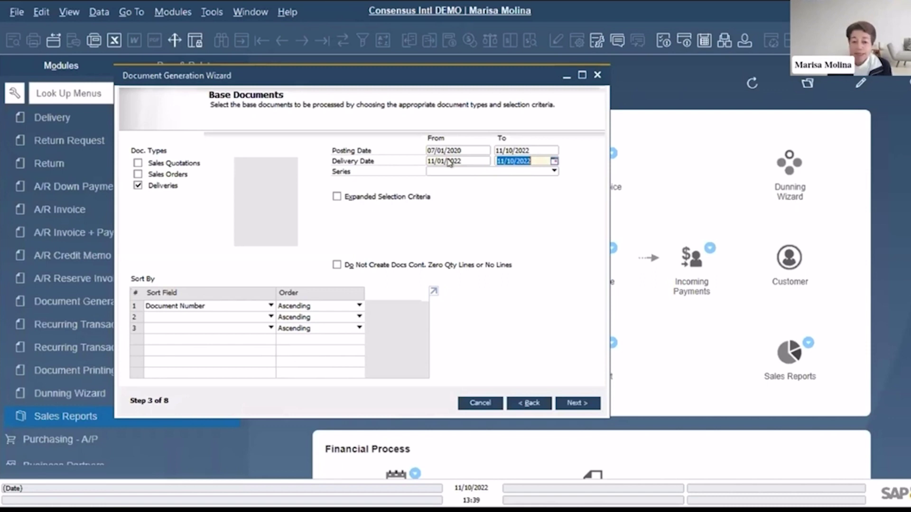
# Step: Toggle Expanded Selection Criteria on and back off without adding any criterion
pyautogui.click(337, 197)
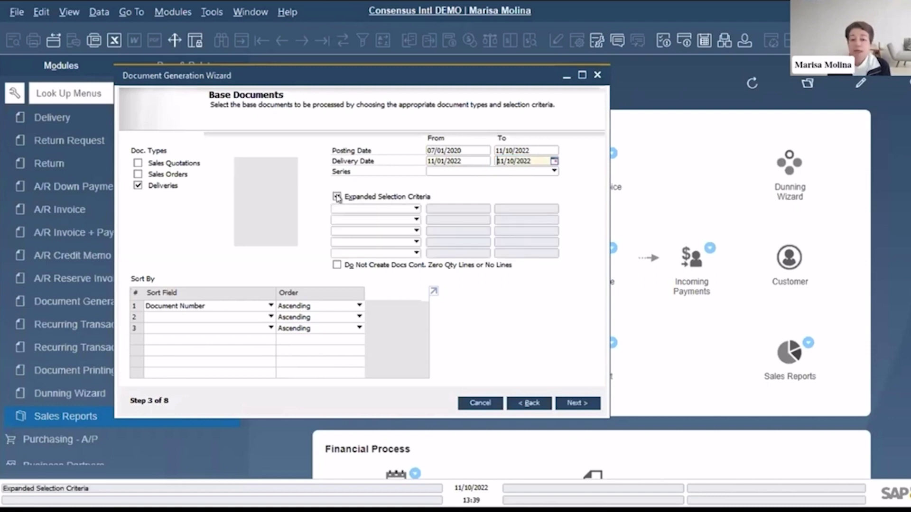
pyautogui.click(370, 209)
pyautogui.press('b')
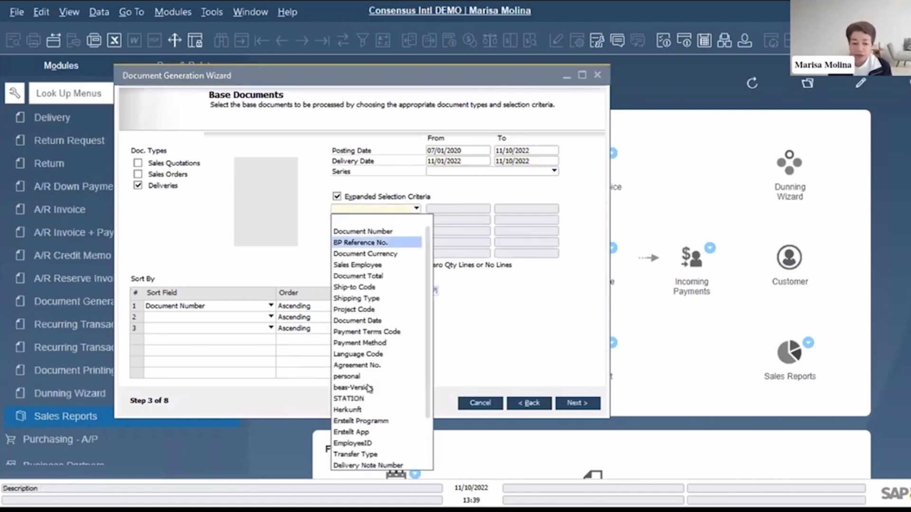
pyautogui.press('b')
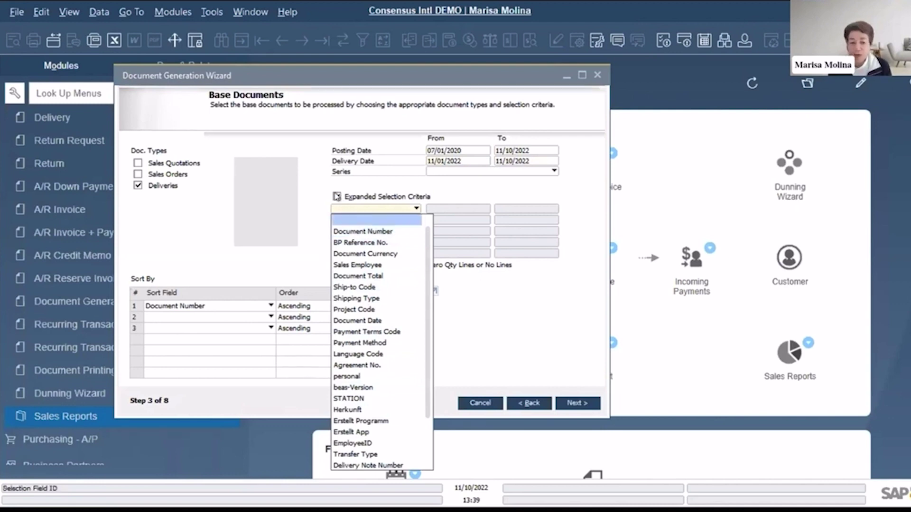
pyautogui.click(338, 197)
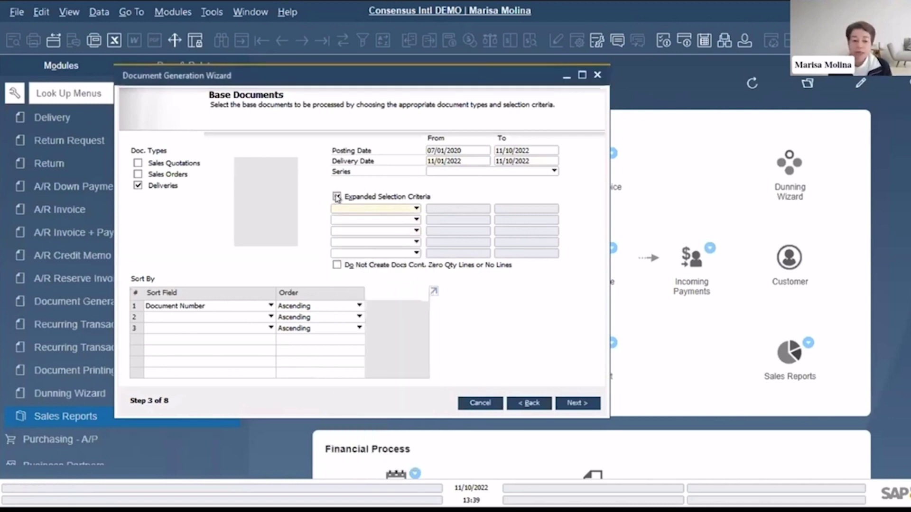
pyautogui.click(337, 196)
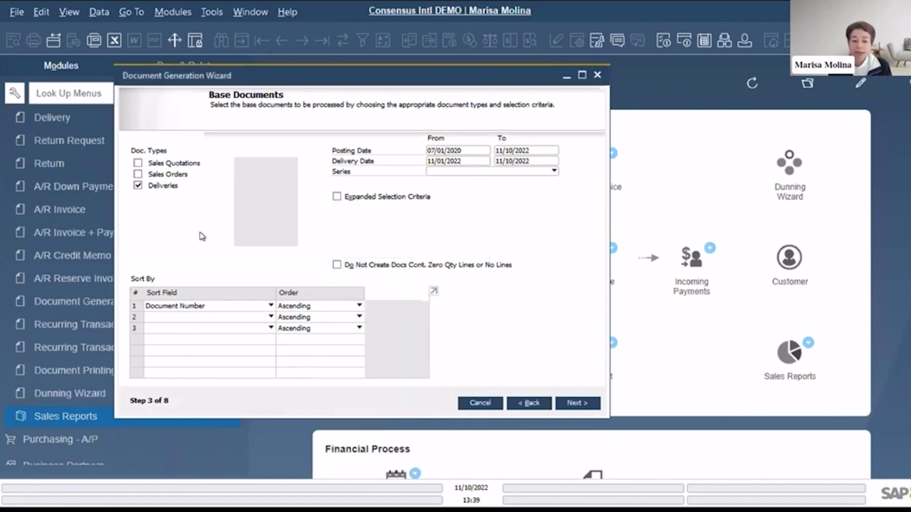
# Step: Leave the second sort field blank and advance to Step 4, Consolidation Options
pyautogui.click(271, 317)
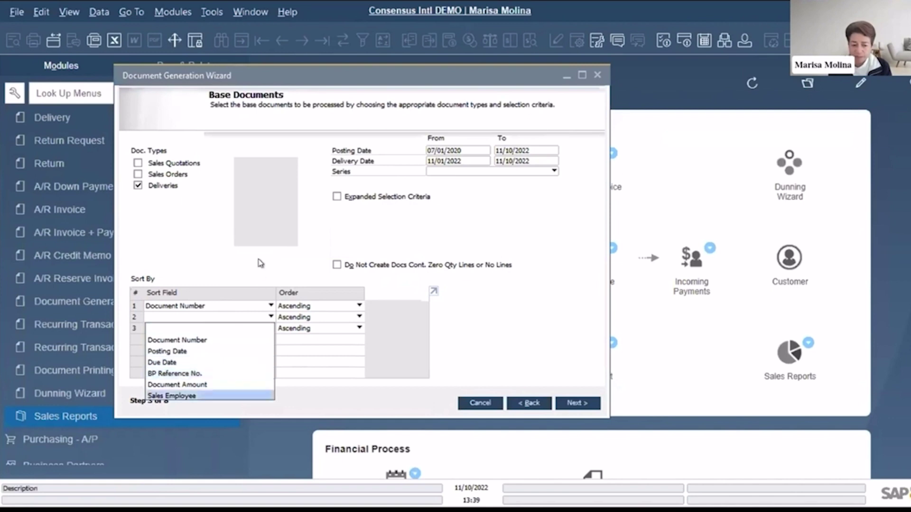
pyautogui.press('Up')
pyautogui.press('Up')
pyautogui.press('Up')
pyautogui.press('Up')
pyautogui.press('Up')
pyautogui.press('Up')
pyautogui.press('Return')
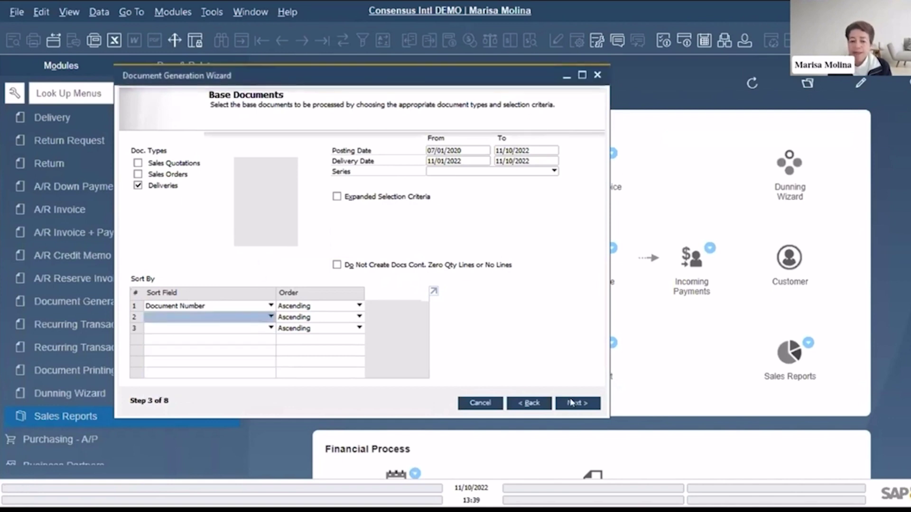
pyautogui.click(572, 403)
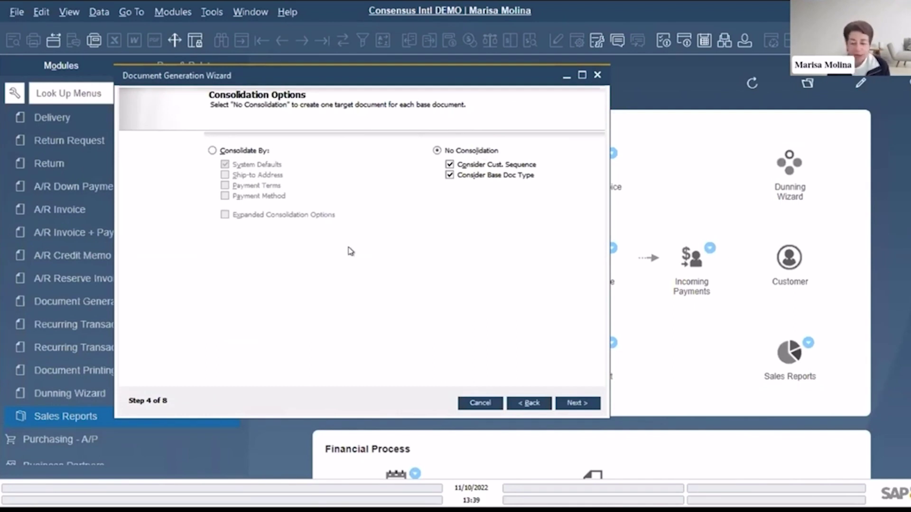
# Step: On Step 5 Customers, add customers from all groups, tick every row, then clear the table
pyautogui.click(574, 404)
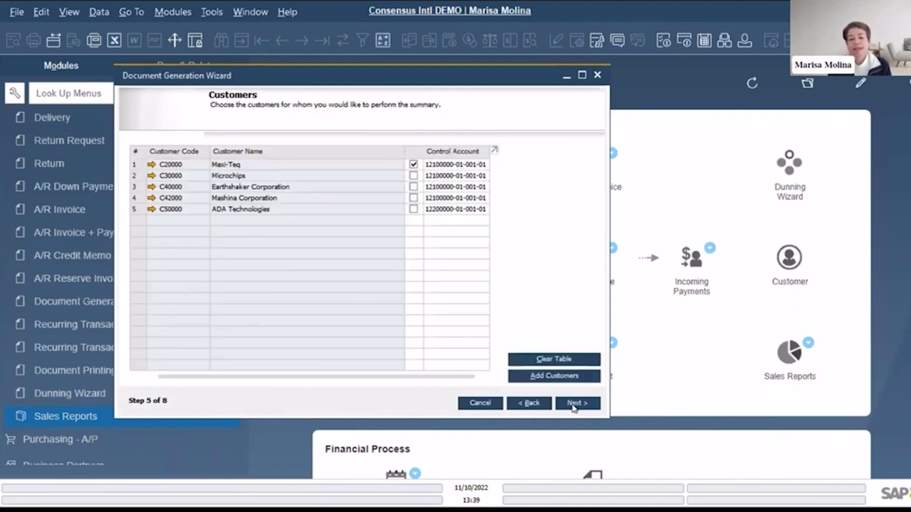
pyautogui.click(413, 164)
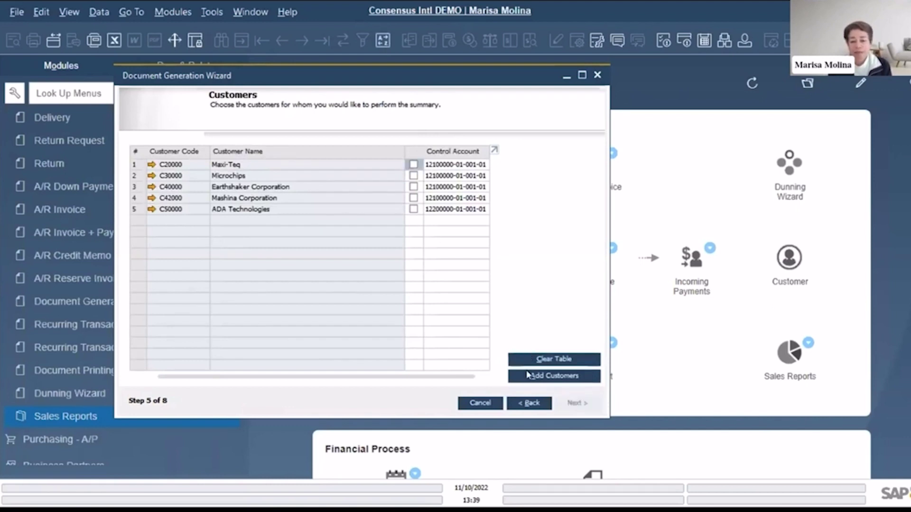
pyautogui.click(530, 377)
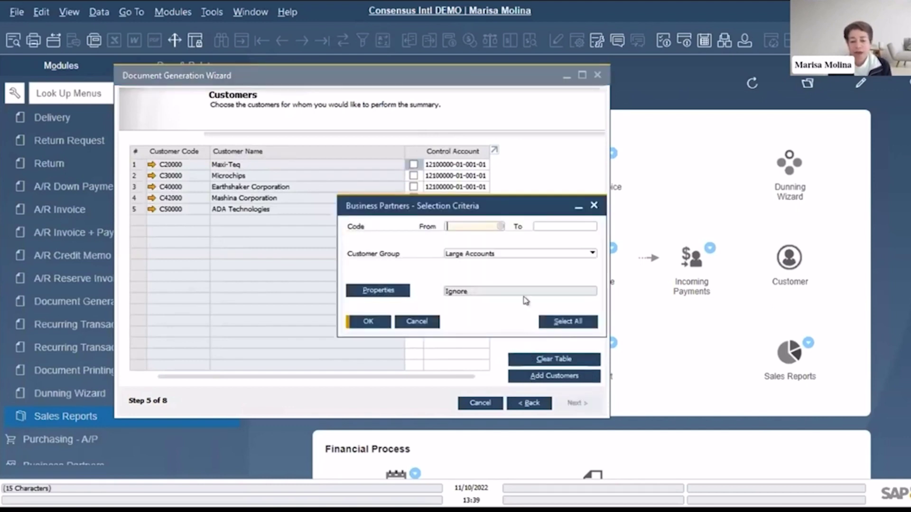
pyautogui.click(515, 255)
pyautogui.click(474, 385)
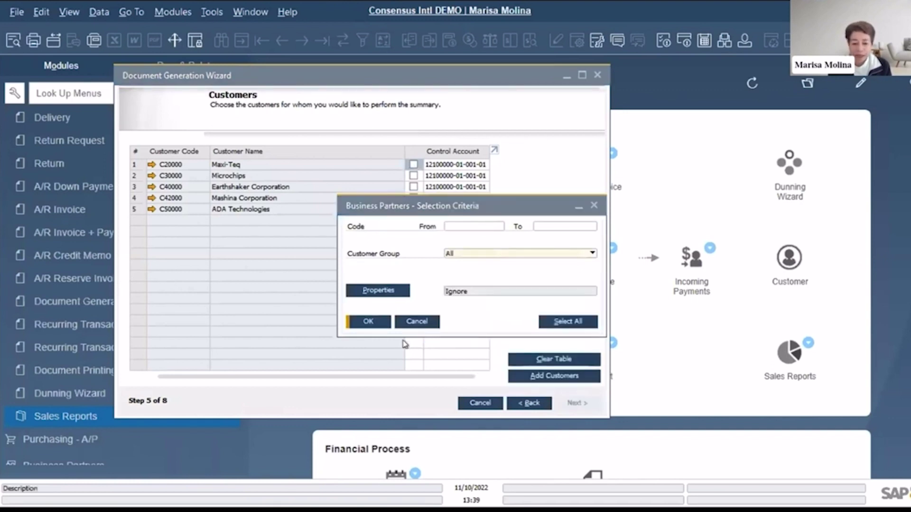
pyautogui.click(368, 322)
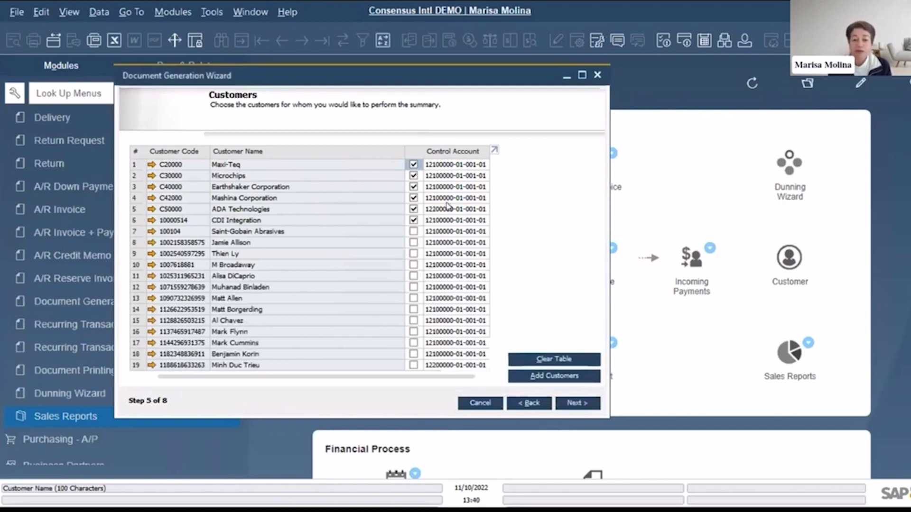
pyautogui.click(415, 152)
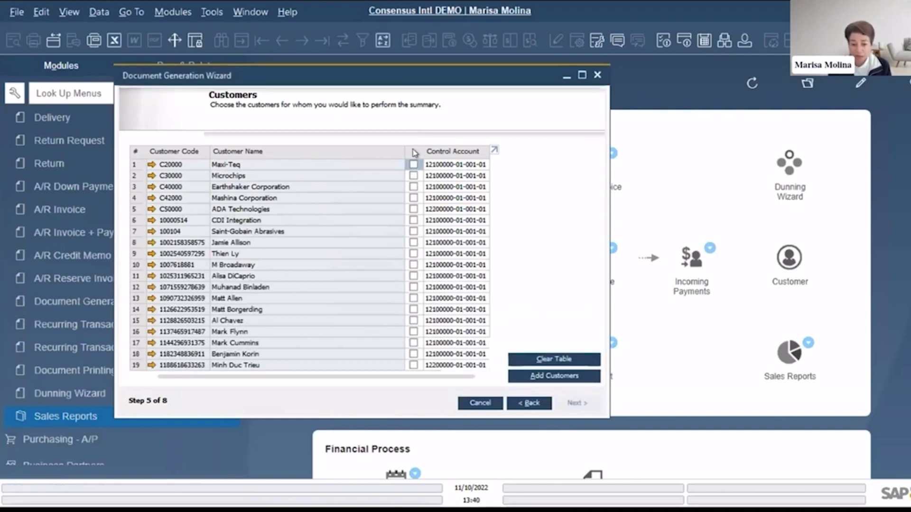
pyautogui.click(414, 152)
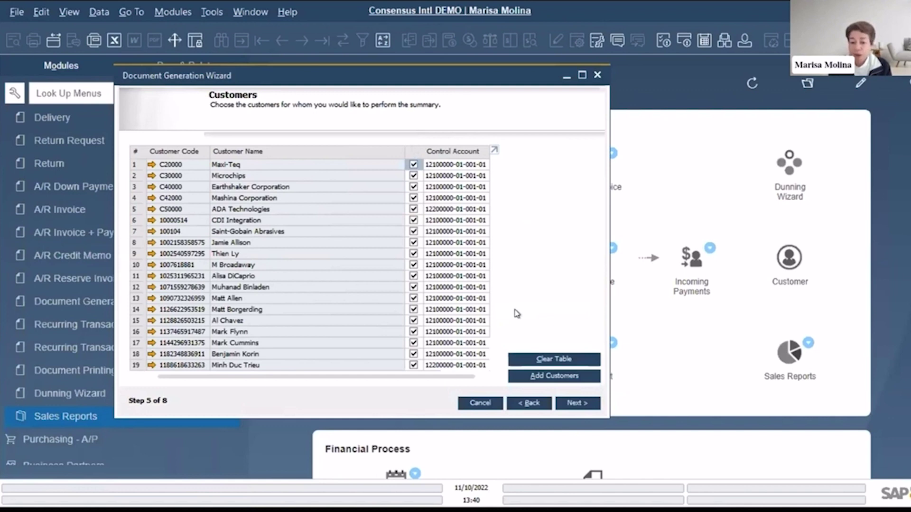
pyautogui.click(538, 362)
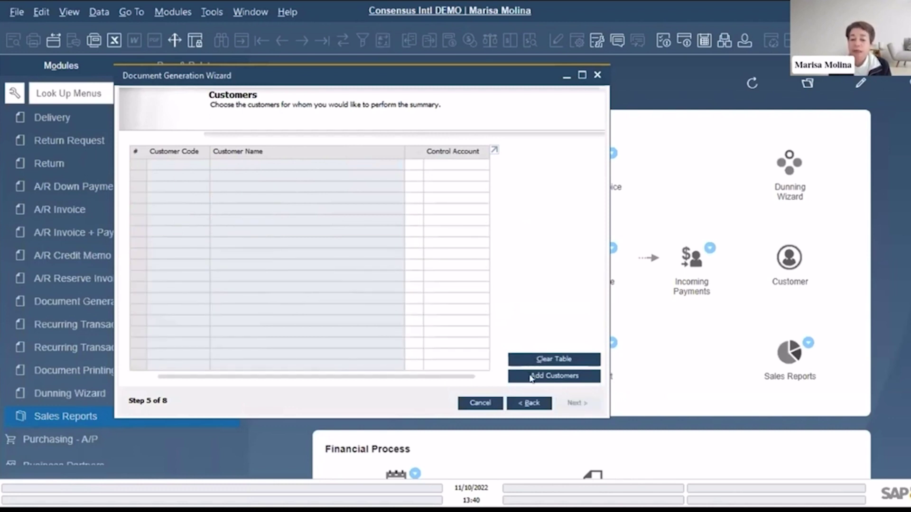
# Step: Add customers from the Large Accounts customer group to the table
pyautogui.click(531, 377)
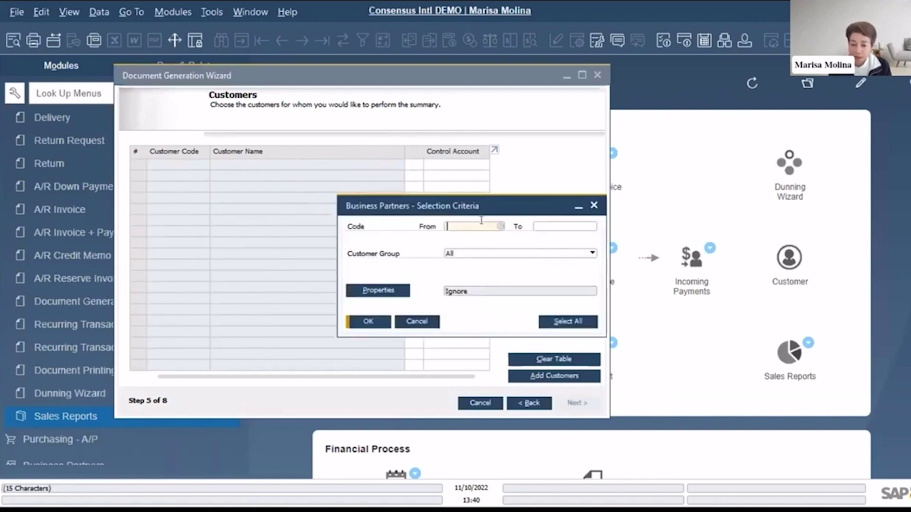
pyautogui.click(461, 254)
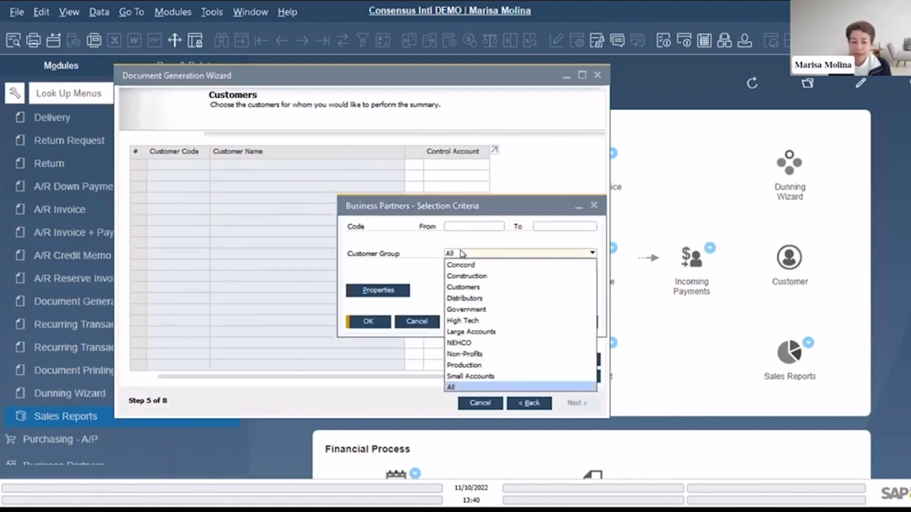
pyautogui.click(470, 332)
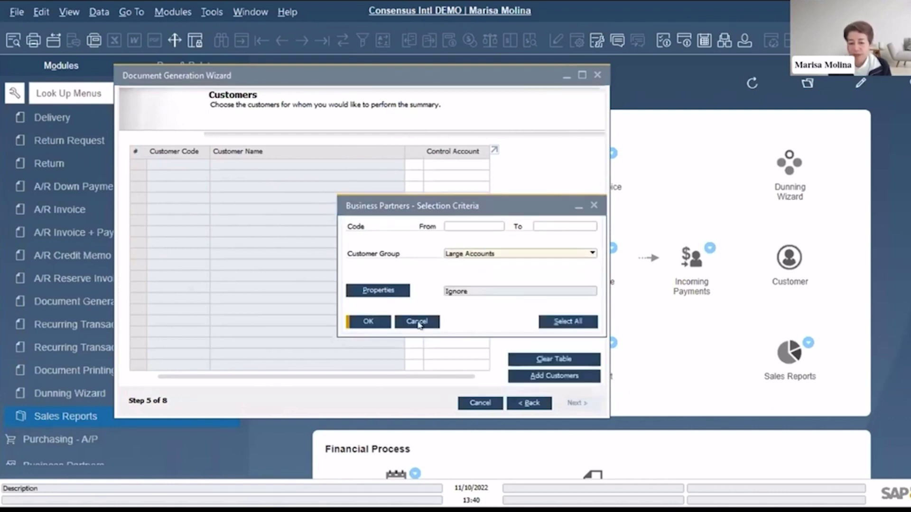
pyautogui.click(553, 322)
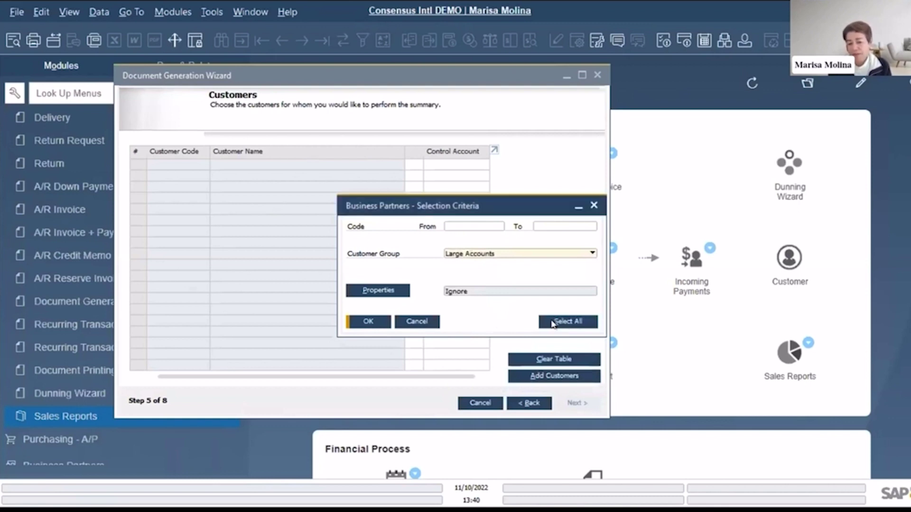
pyautogui.click(498, 254)
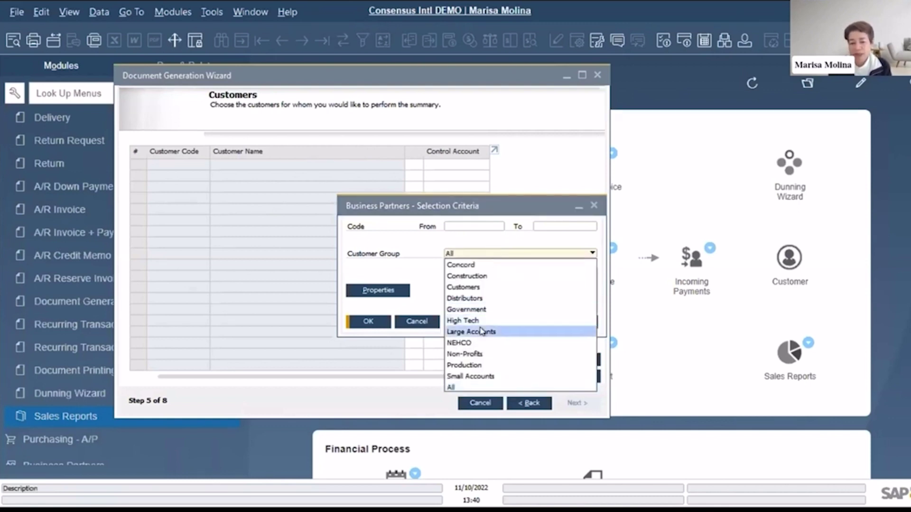
pyautogui.click(470, 333)
pyautogui.click(380, 323)
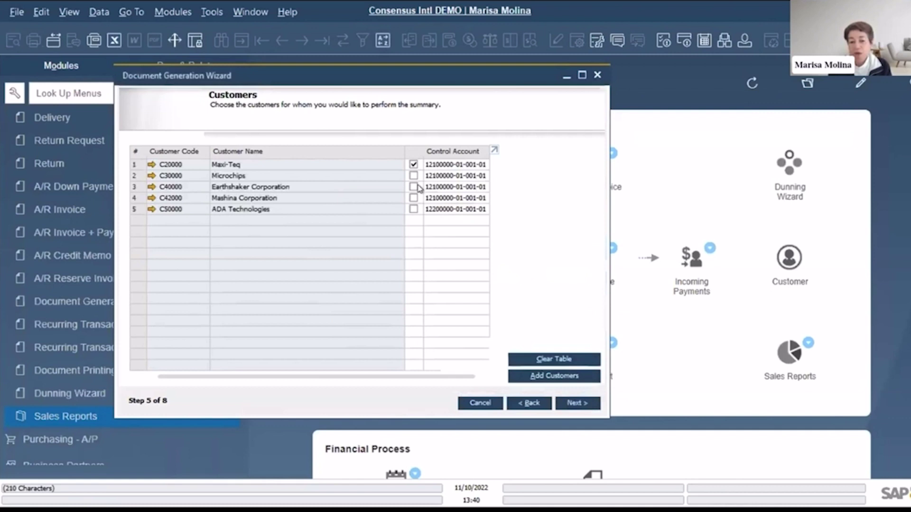
# Step: Tick all five customers, then untick Microchips, Earthshaker Corporation and ADA Technologies
pyautogui.click(414, 164)
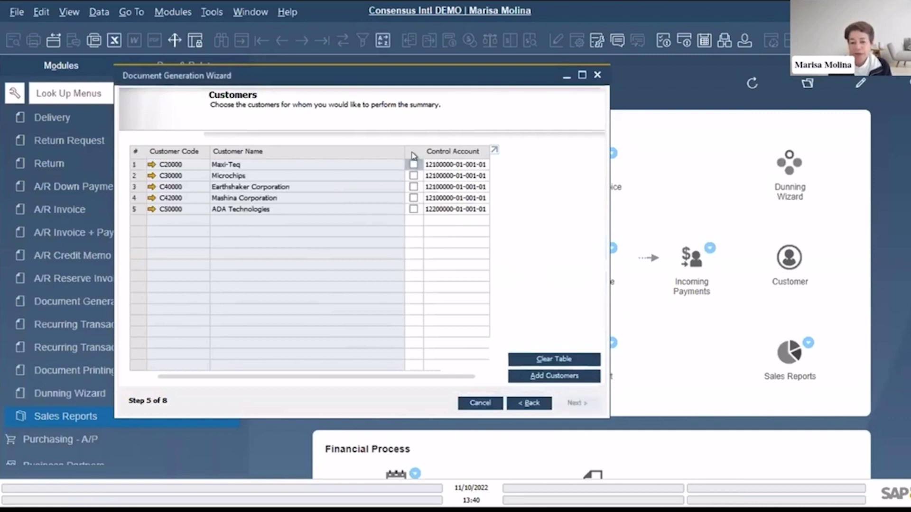
pyautogui.doubleClick(414, 153)
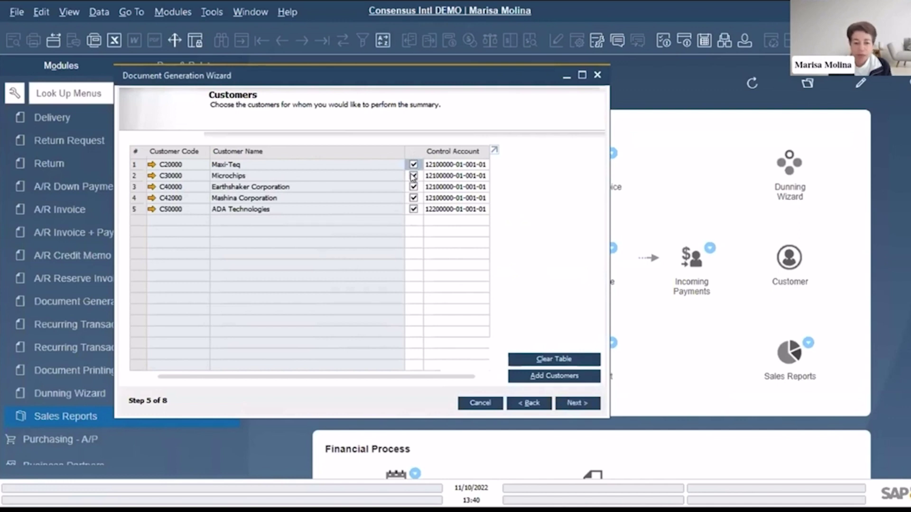
pyautogui.click(413, 176)
pyautogui.click(413, 187)
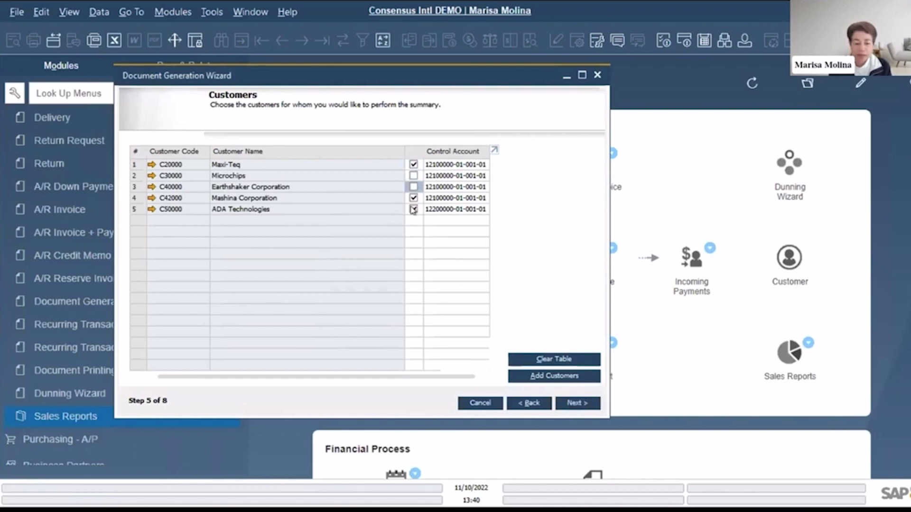
pyautogui.click(413, 209)
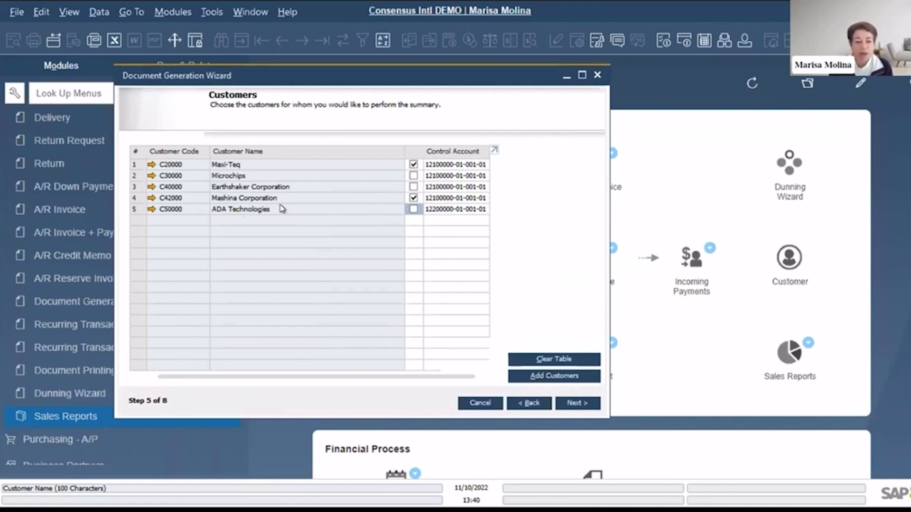
# Step: Advance to Step 6 and keep Skip to Next Document for missing data
pyautogui.click(575, 401)
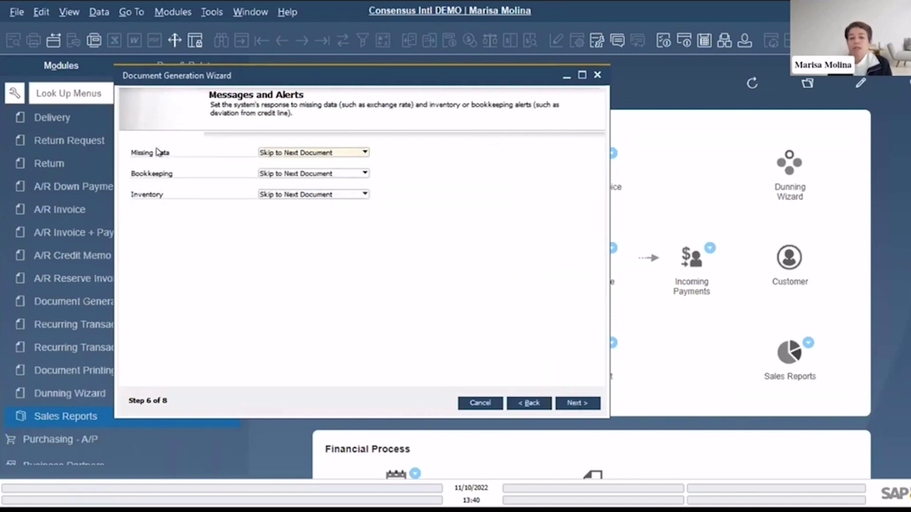
pyautogui.click(363, 153)
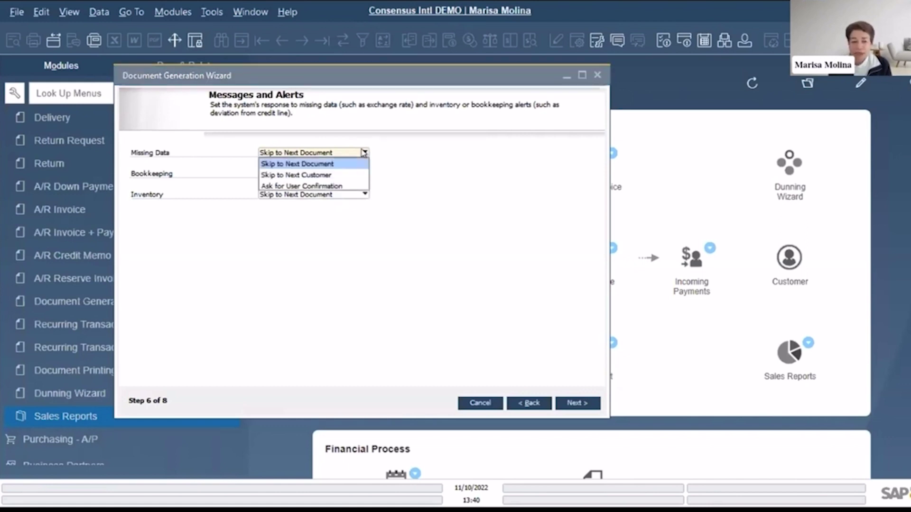
pyautogui.click(287, 163)
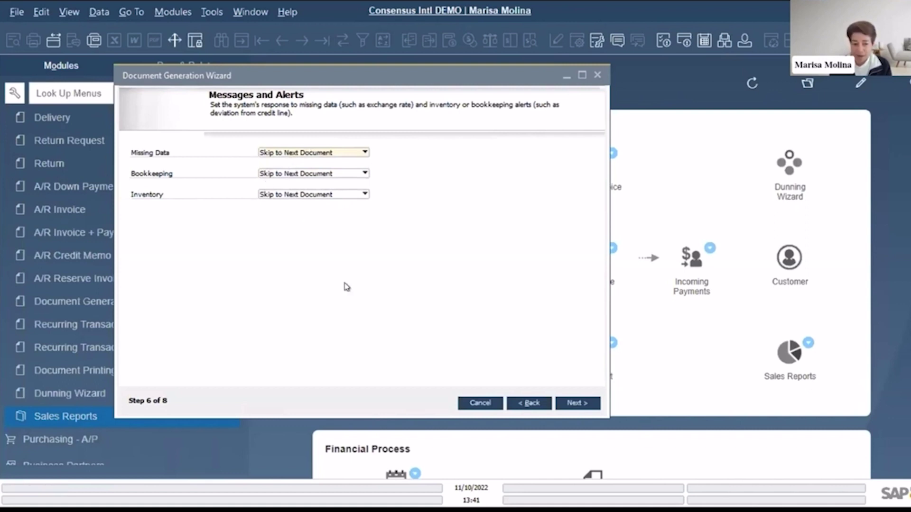
# Step: Choose Save Parameter Set and Execute under the name Invoicing and start the run
pyautogui.click(571, 403)
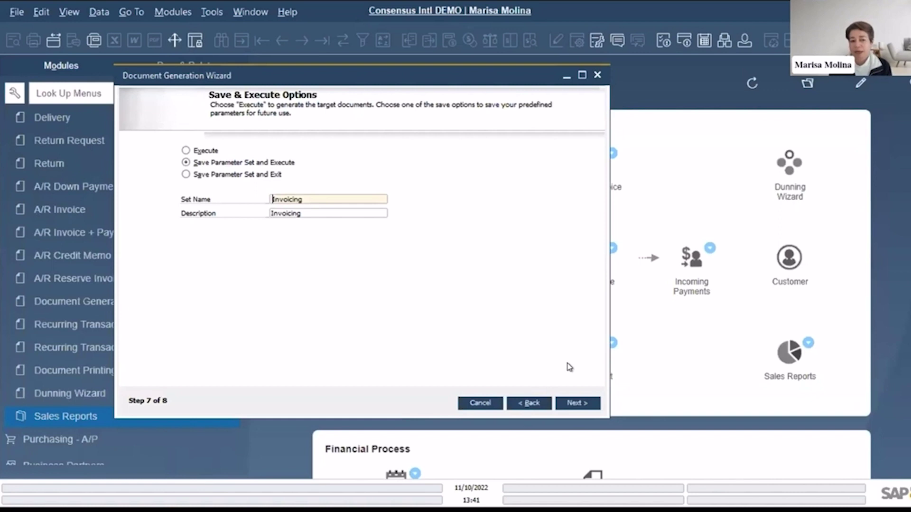
pyautogui.click(574, 407)
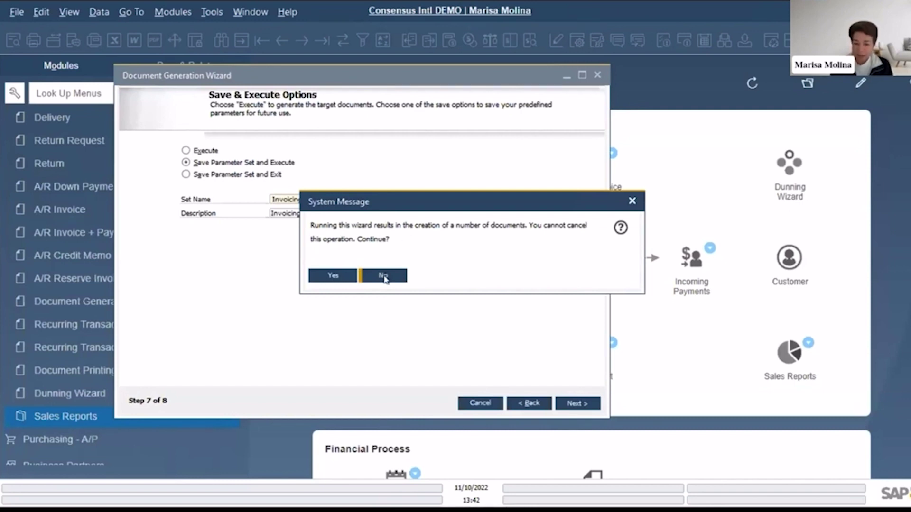
# Step: Confirm document creation, generating A/R invoices 1187–1192, and widen the Summary Report to show all columns
pyautogui.click(326, 276)
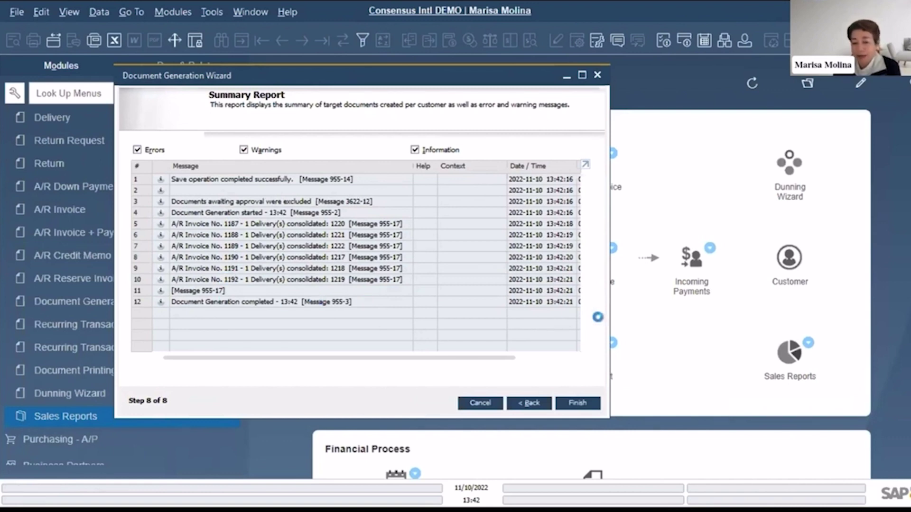
pyautogui.moveTo(610, 323); pyautogui.dragTo(674, 328)
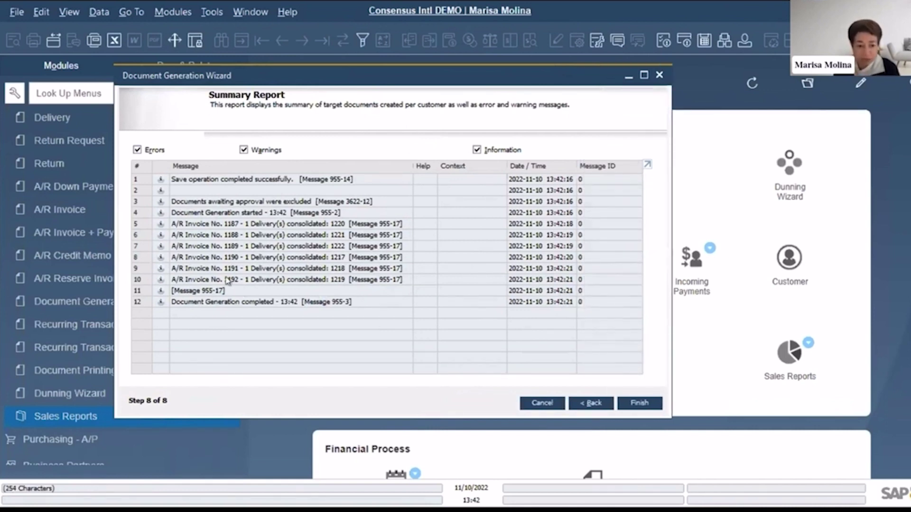
pyautogui.click(67, 212)
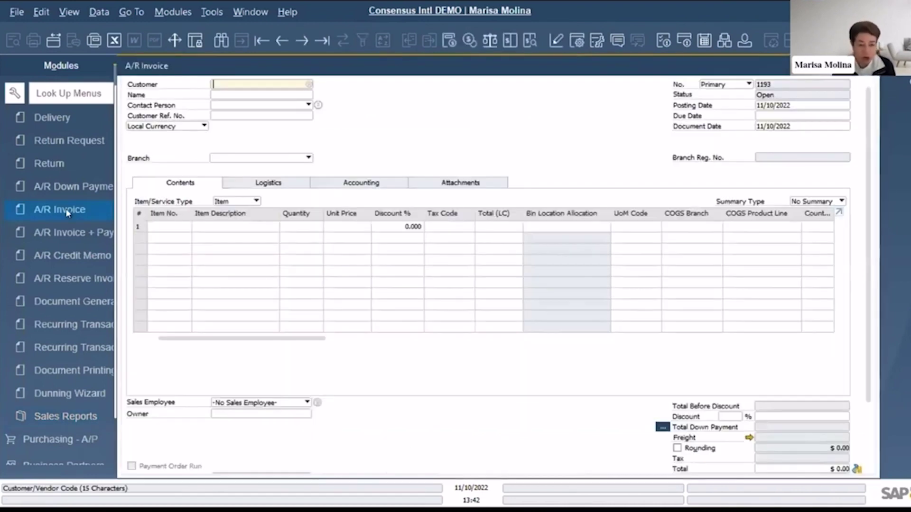
pyautogui.hotkey('ctrl', 'f')
pyautogui.write('11')
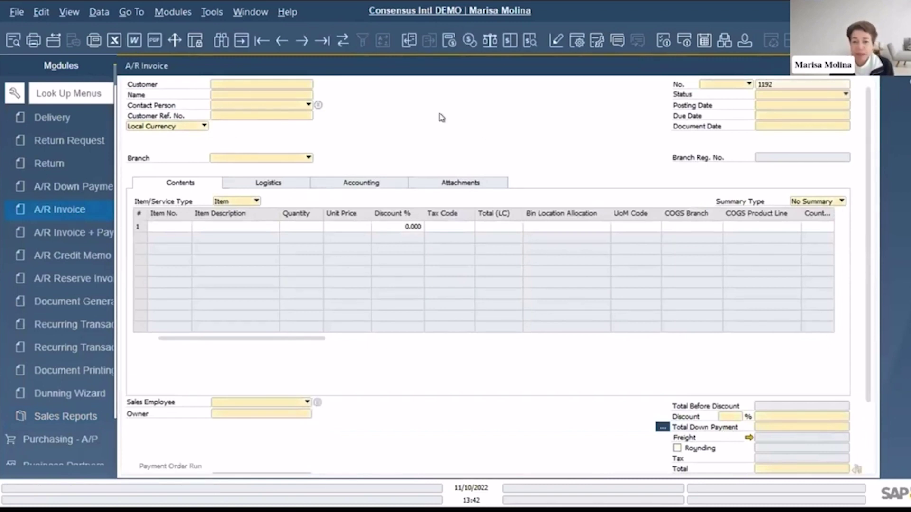
pyautogui.press('Return')
pyautogui.moveTo(482, 74); pyautogui.dragTo(436, 77)
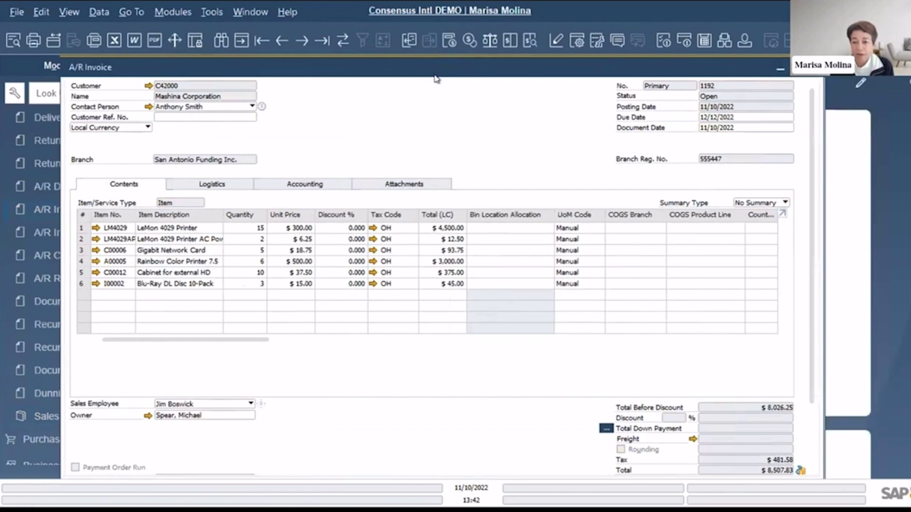
pyautogui.moveTo(437, 78); pyautogui.dragTo(399, 75)
pyautogui.scroll(-3, 203, 400)
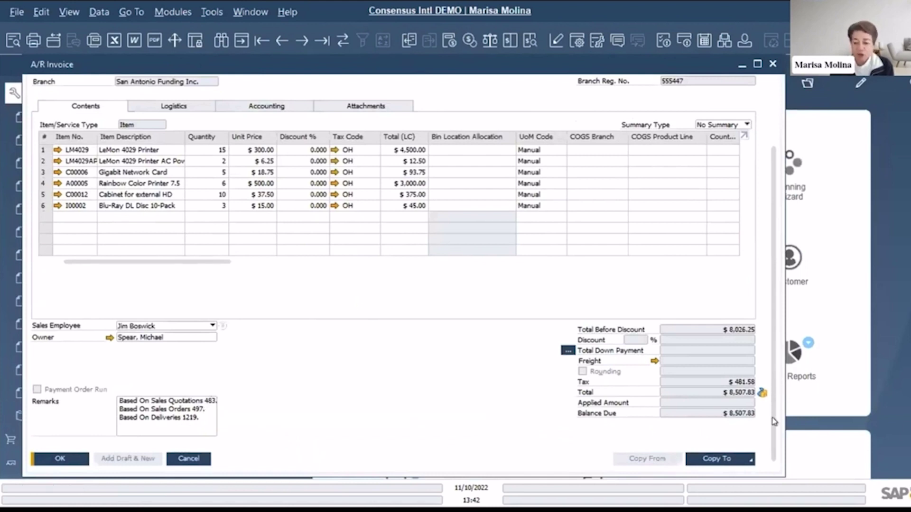
pyautogui.scroll(3, 774, 421)
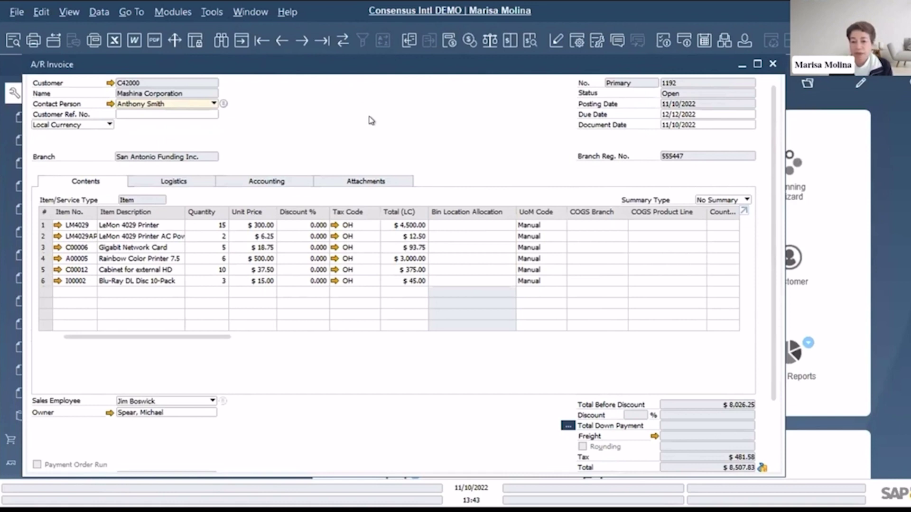
pyautogui.press('pageup')
pyautogui.press('pageup')
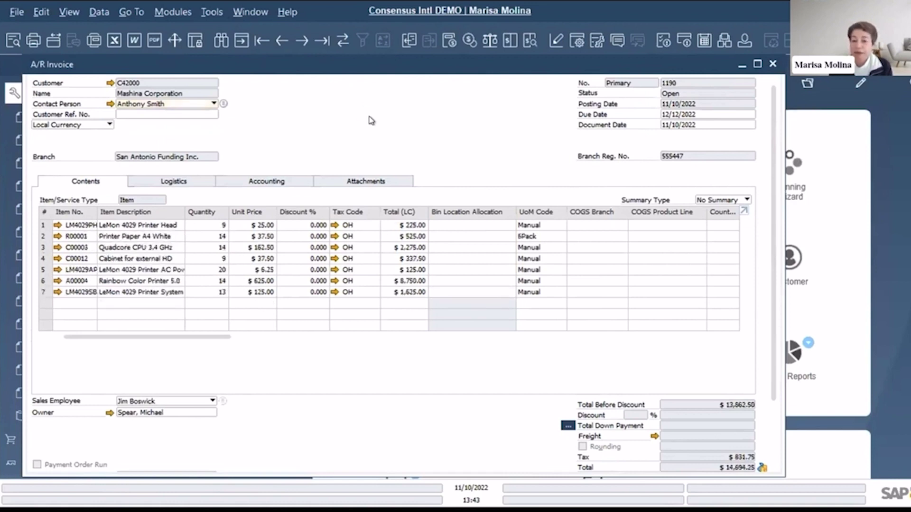
pyautogui.press('pageup')
pyautogui.press('pageup')
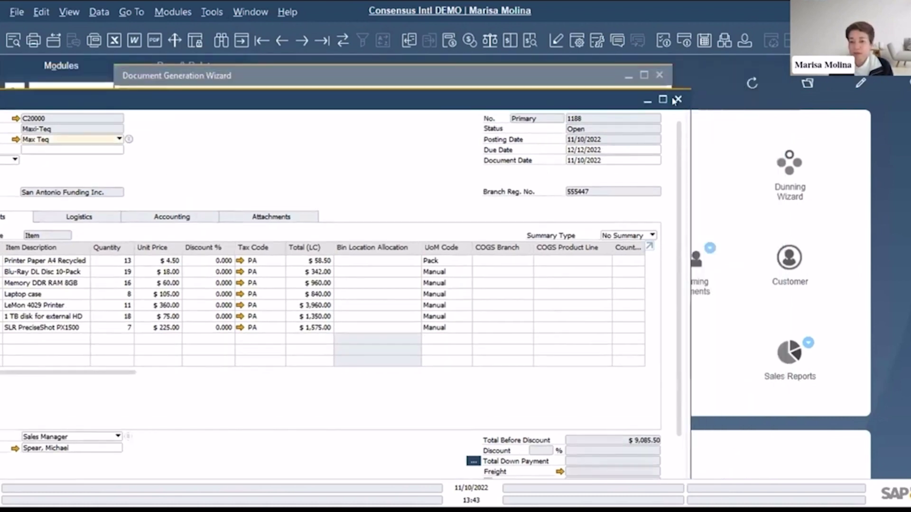
pyautogui.click(676, 99)
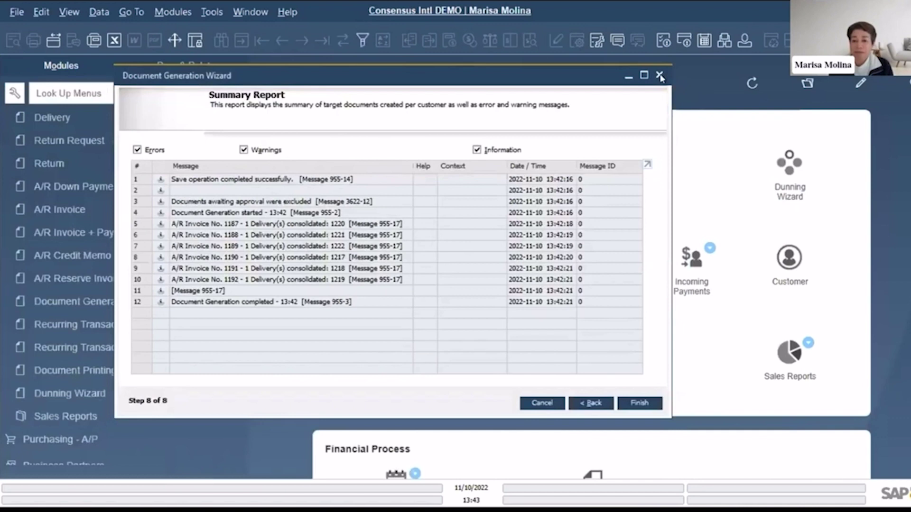